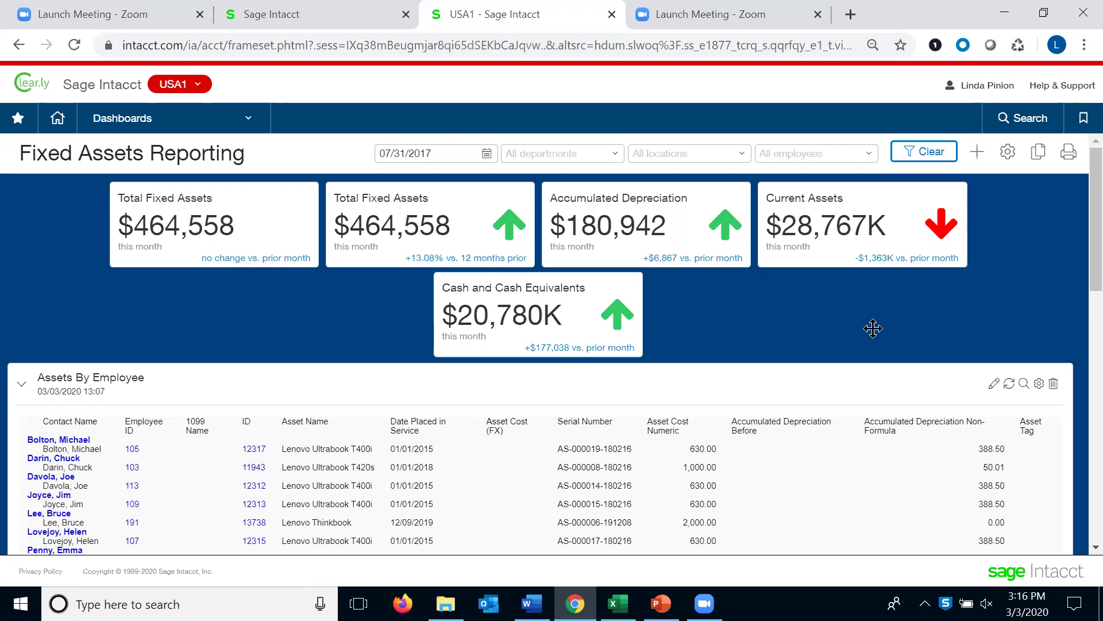
Open the Lenovo Ultrabook T420s record with ID 11943 from Assets By Employee, enlarge its window and view the asset's photo
left_click_drag(1091, 286, 1078, 339)
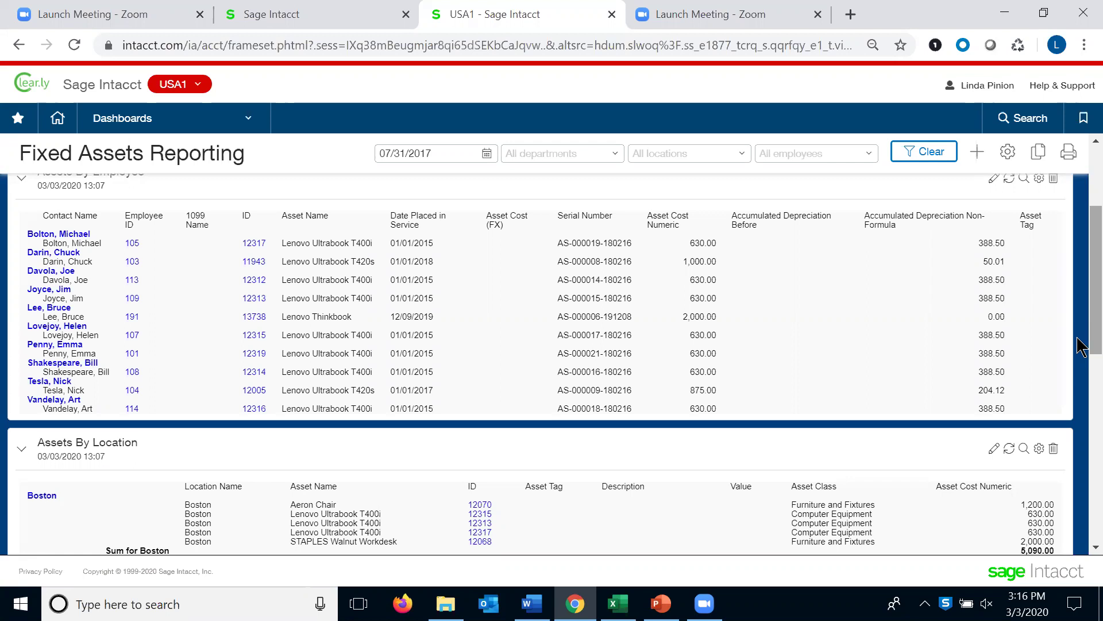
scroll(840, 295, "up", 2)
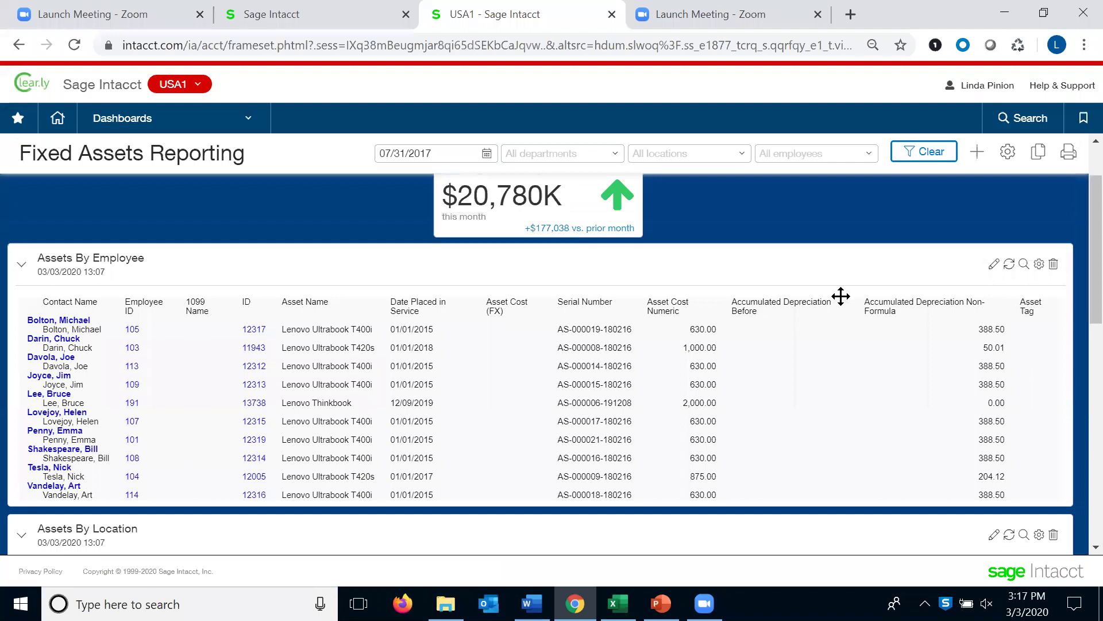
left_click(252, 346)
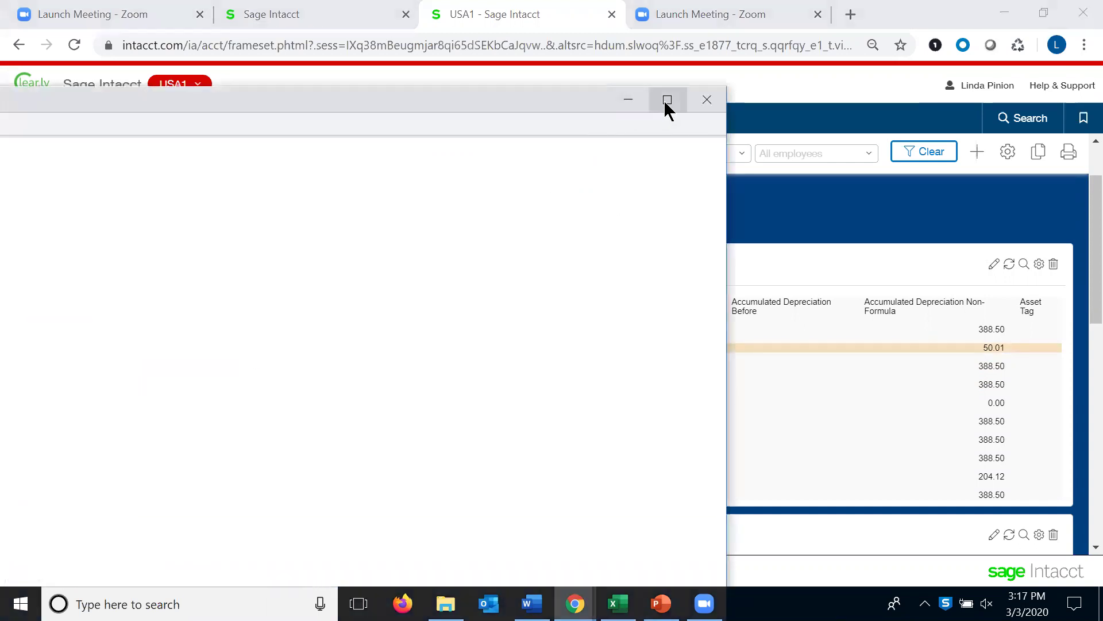
left_click(666, 100)
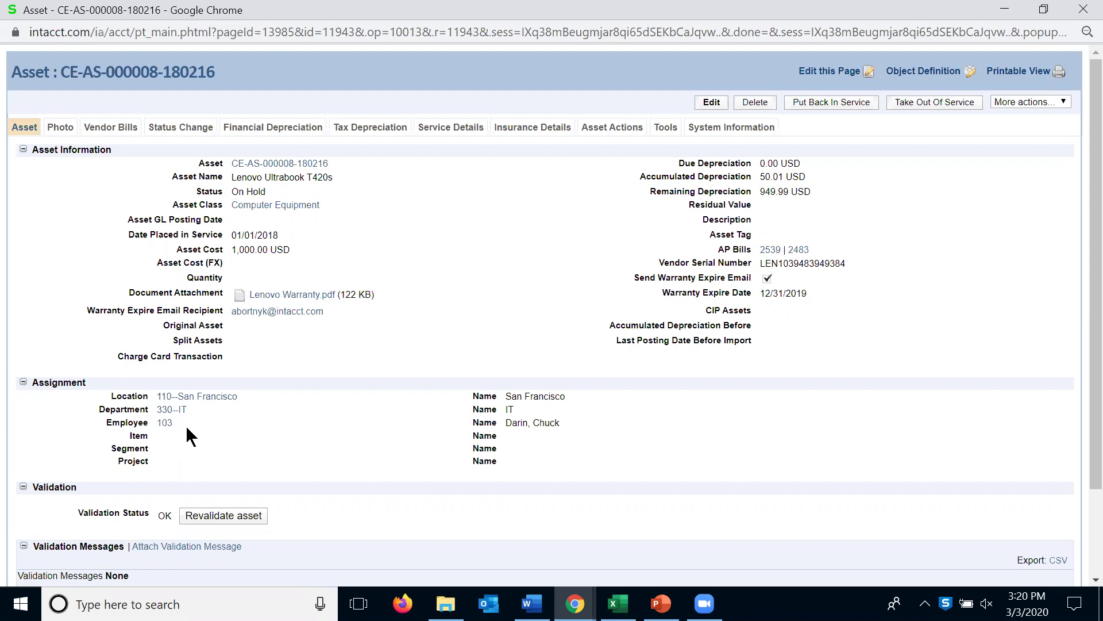
left_click(60, 127)
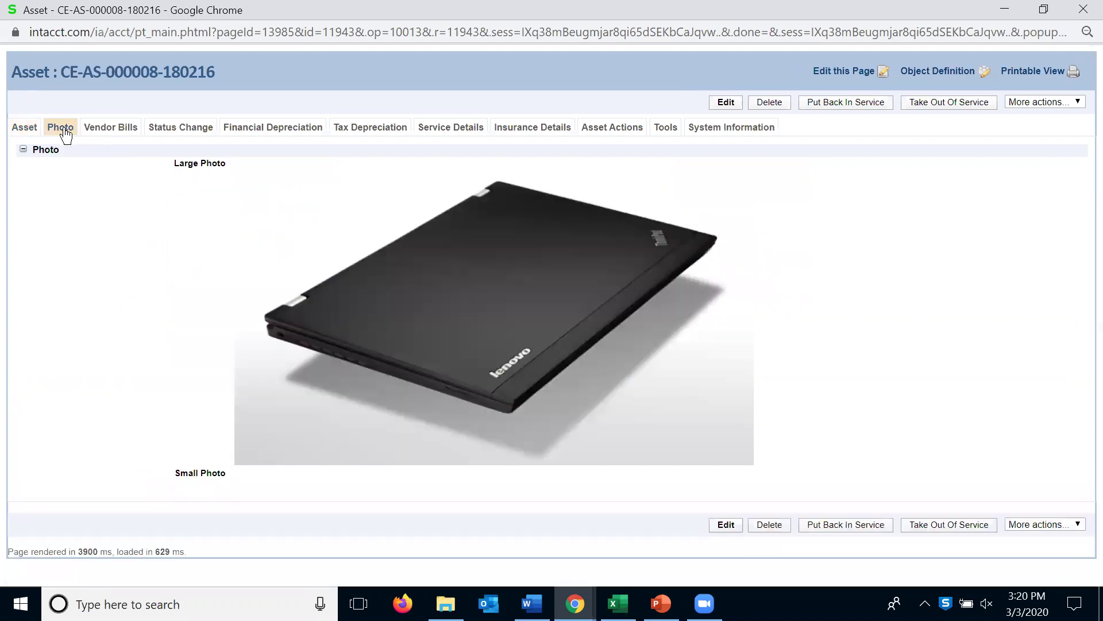
Open AP bill 2539 from the asset's vendor bills, examine the fixed-asset details of its entry line, and close the bill
left_click(102, 130)
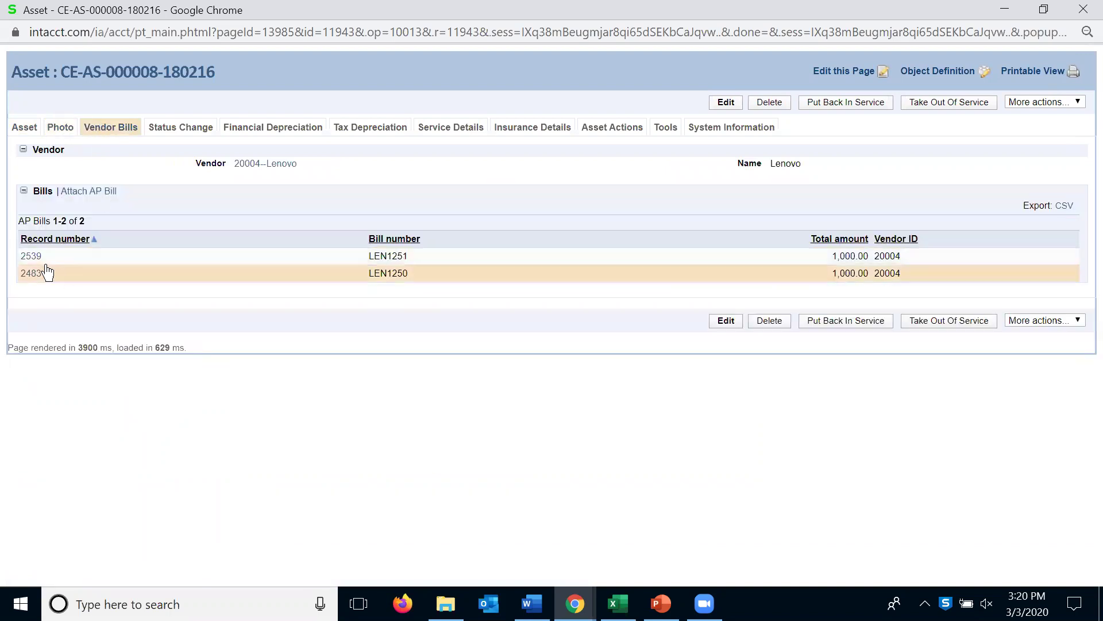
left_click(30, 262)
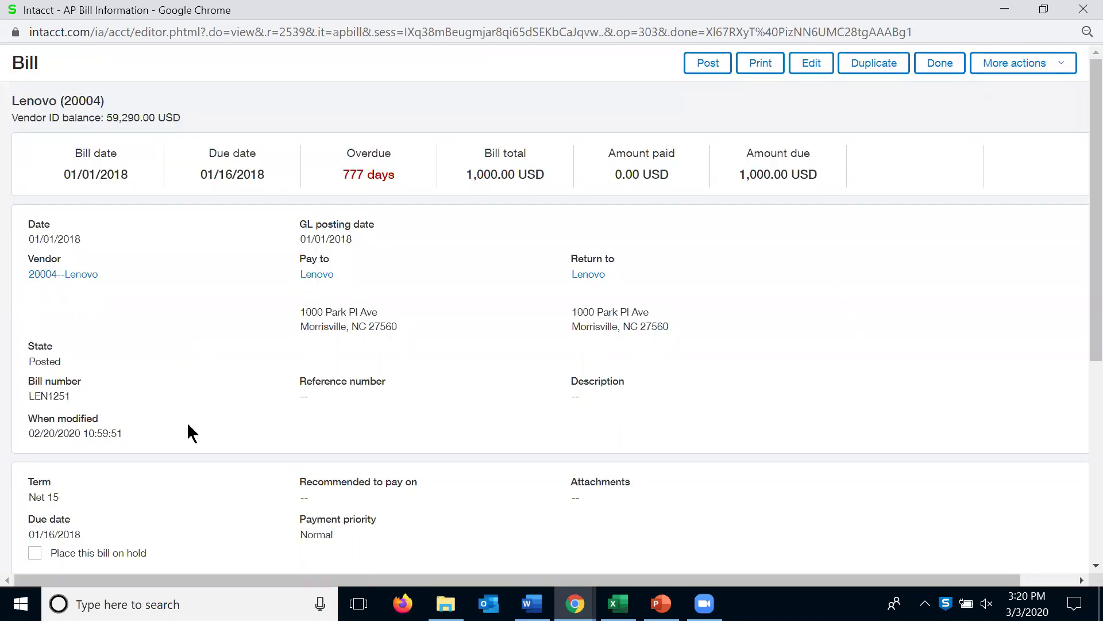
scroll(188, 429, "down", 6)
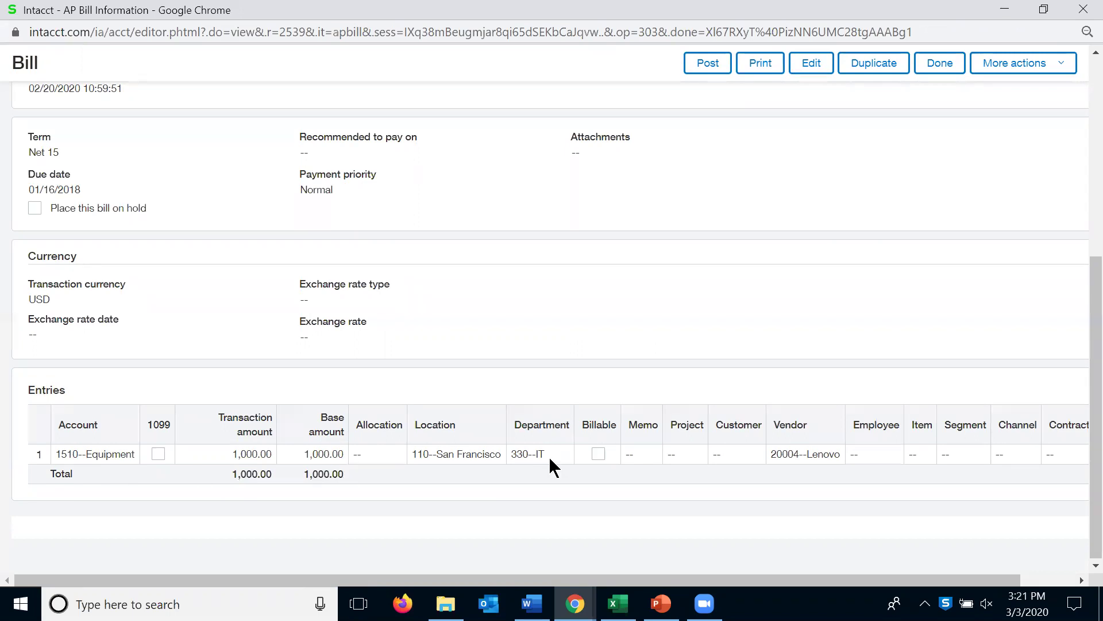
mouse_move(634, 455)
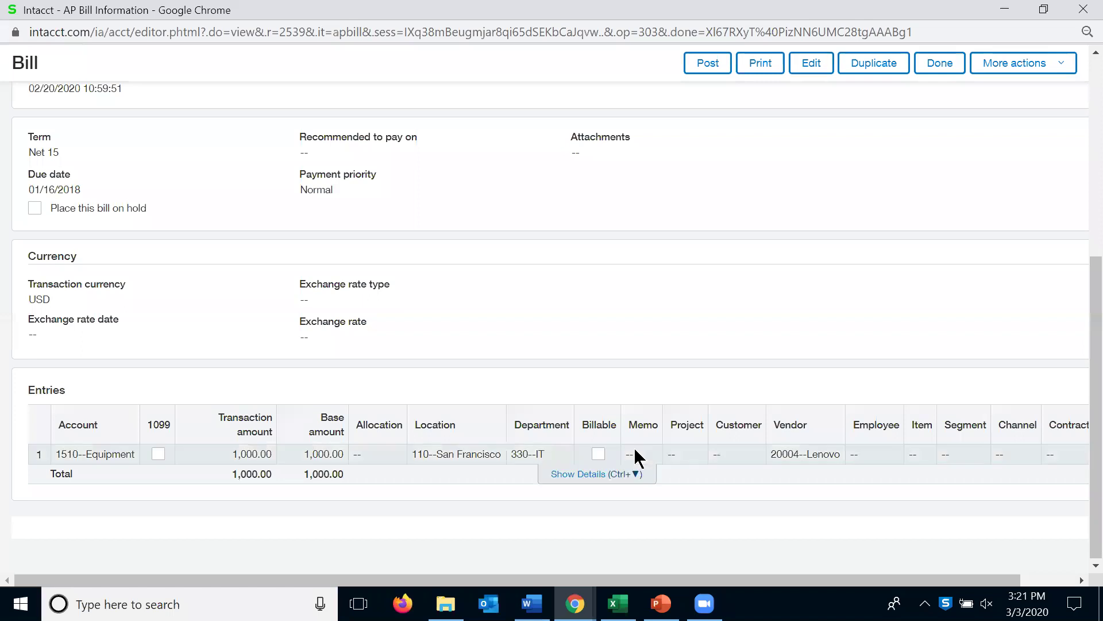
left_click(587, 477)
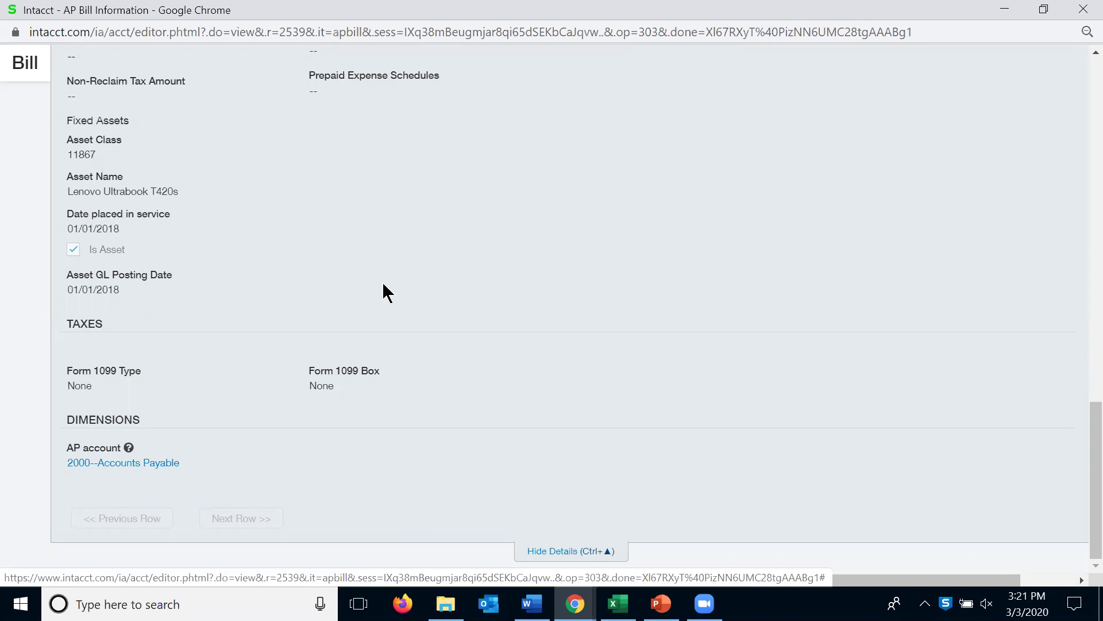
scroll(660, 379, "up", 10)
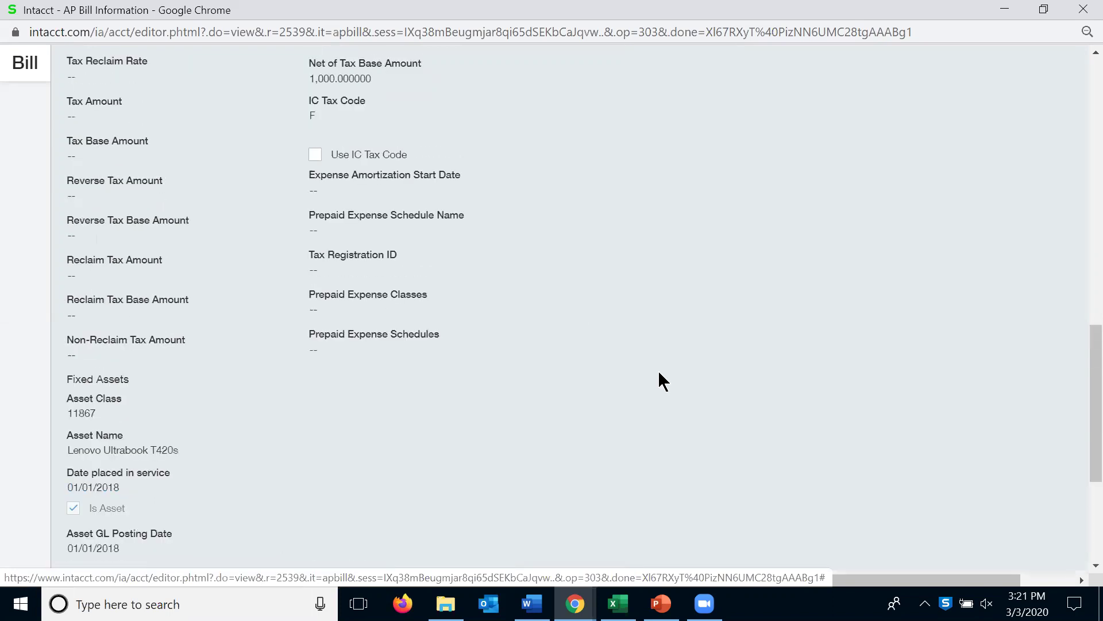
scroll(401, 325, "up", 1)
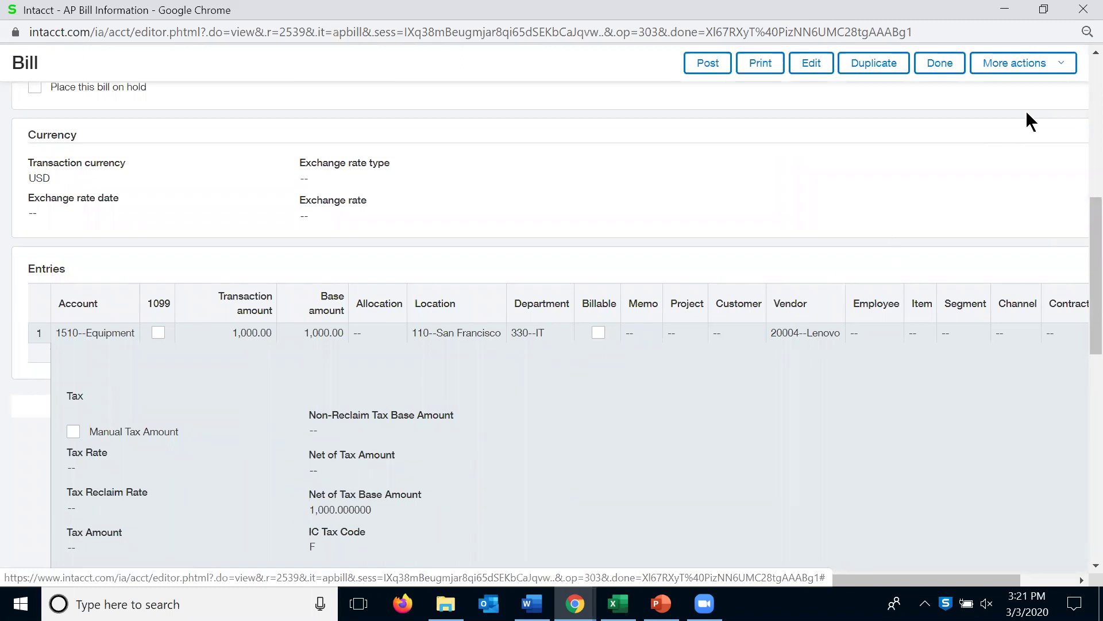
left_click(1078, 11)
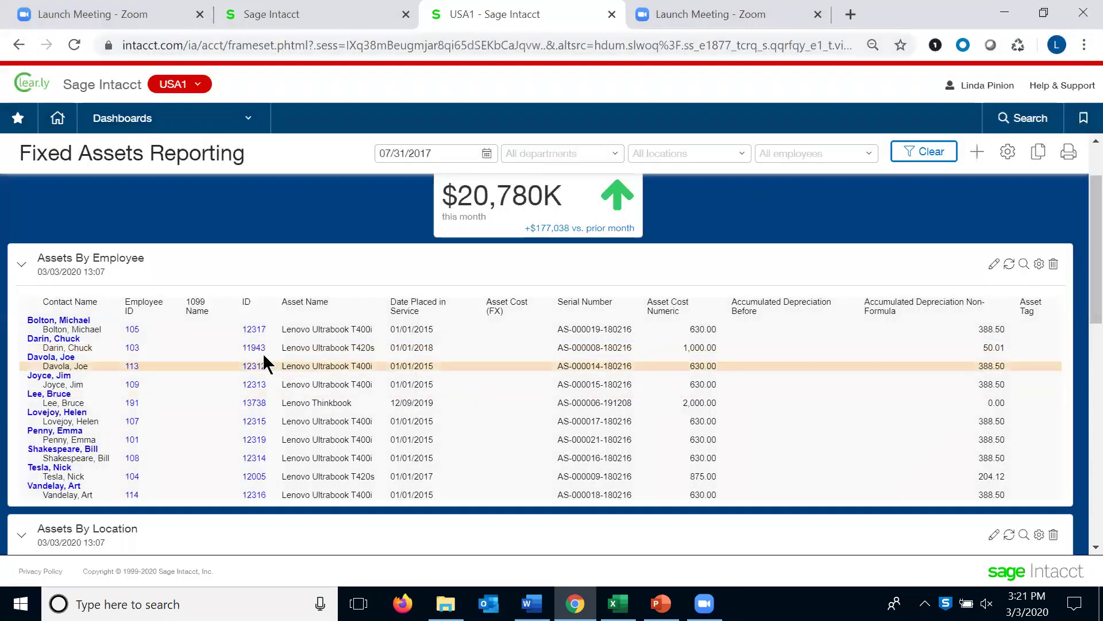
Reopen asset 11943, view the journal entry for GL batch 76147 from its financial depreciation schedule, and close the entry
left_click(255, 348)
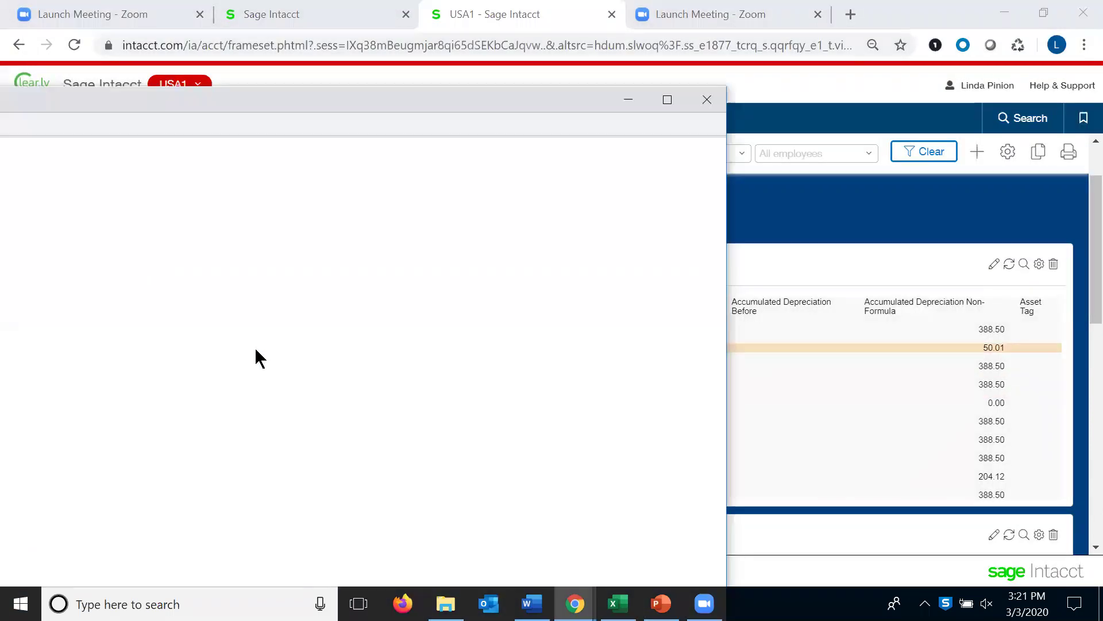
left_click(666, 101)
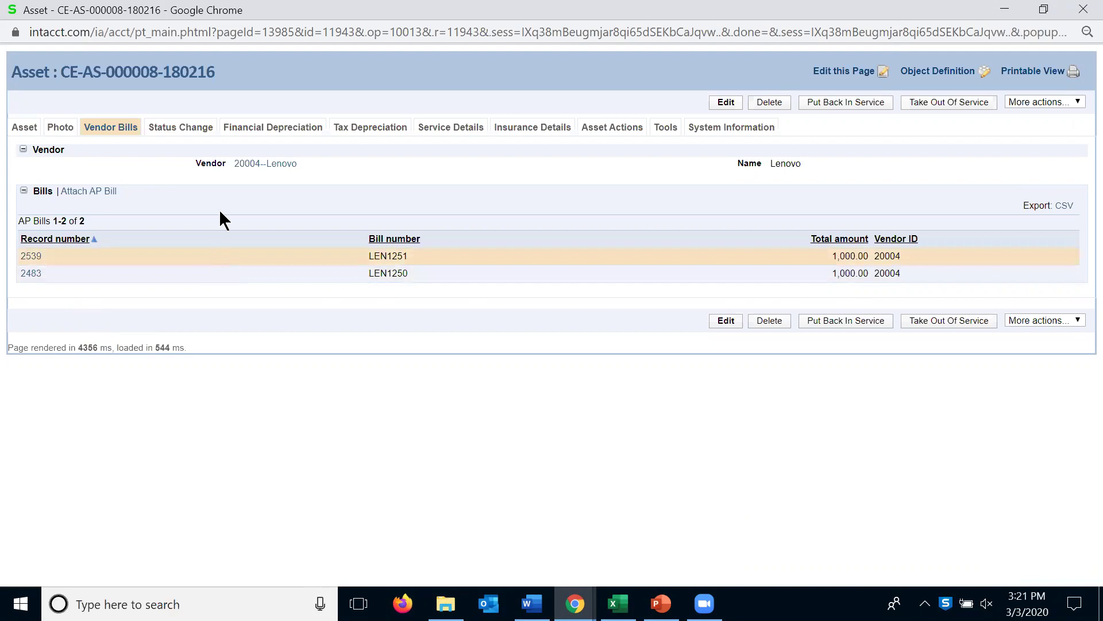
left_click(262, 137)
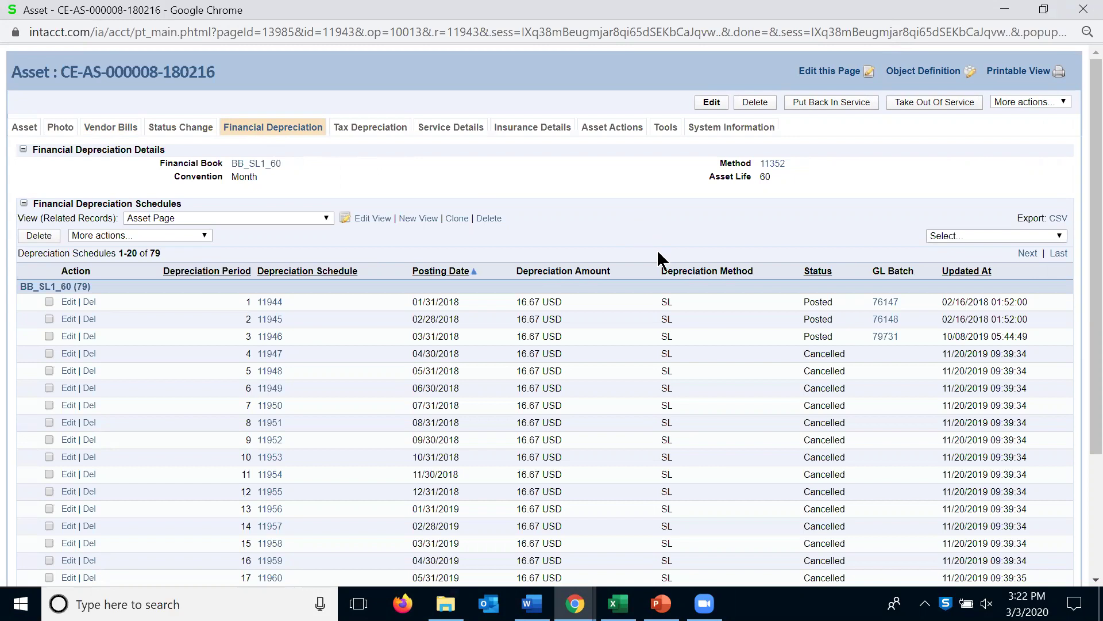
left_click(884, 303)
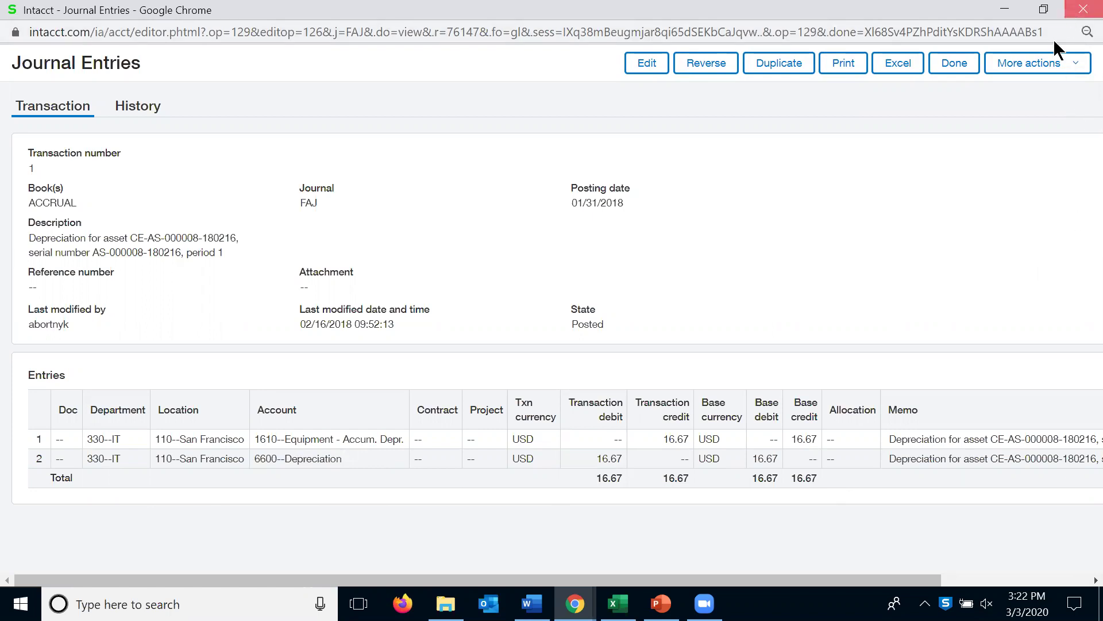
left_click(1083, 9)
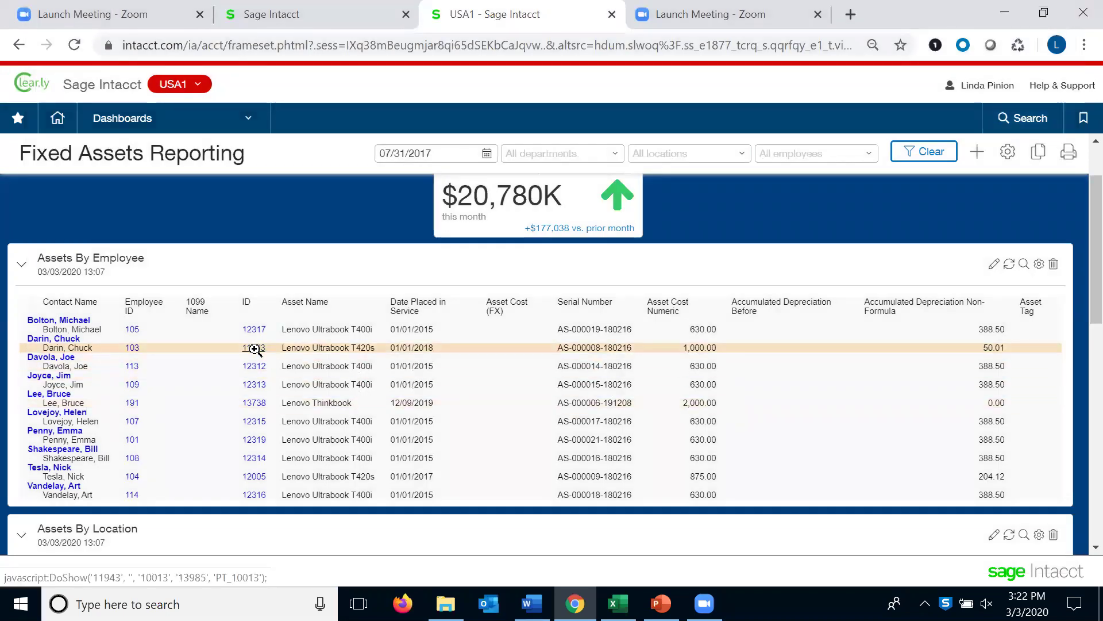
Reopen asset 11943 in a maximized window, review its service details, and close the record
left_click(255, 349)
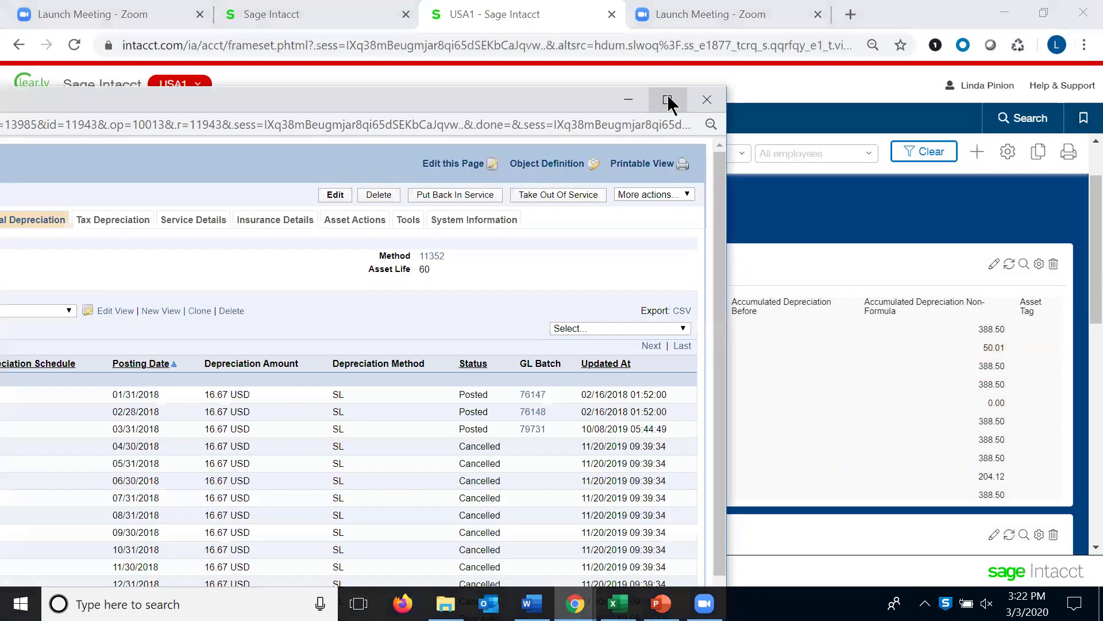
left_click(668, 100)
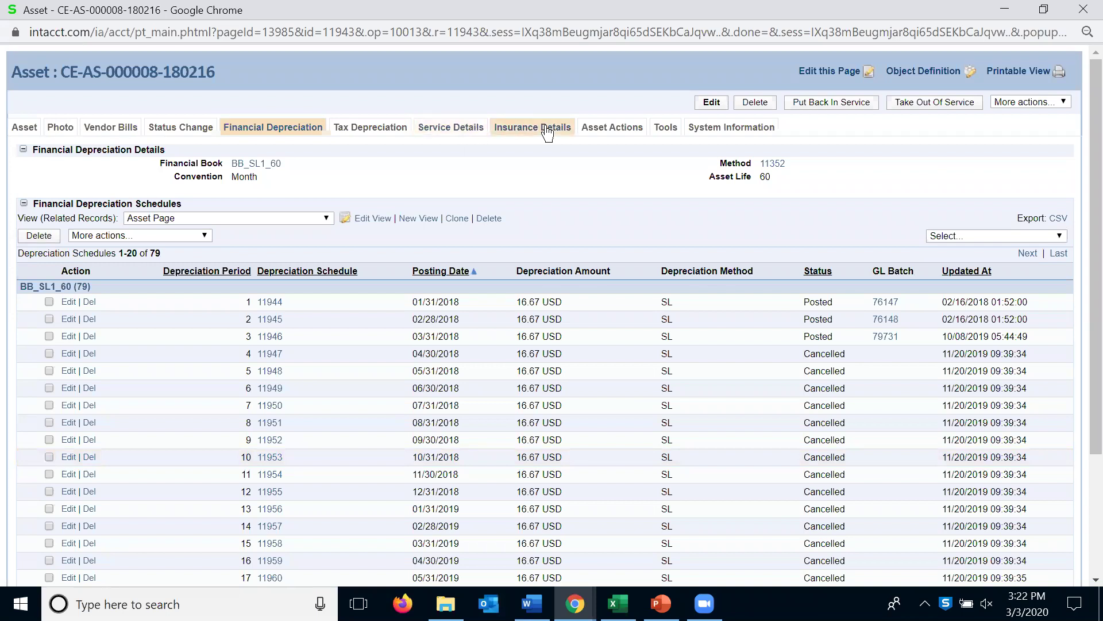
left_click(458, 132)
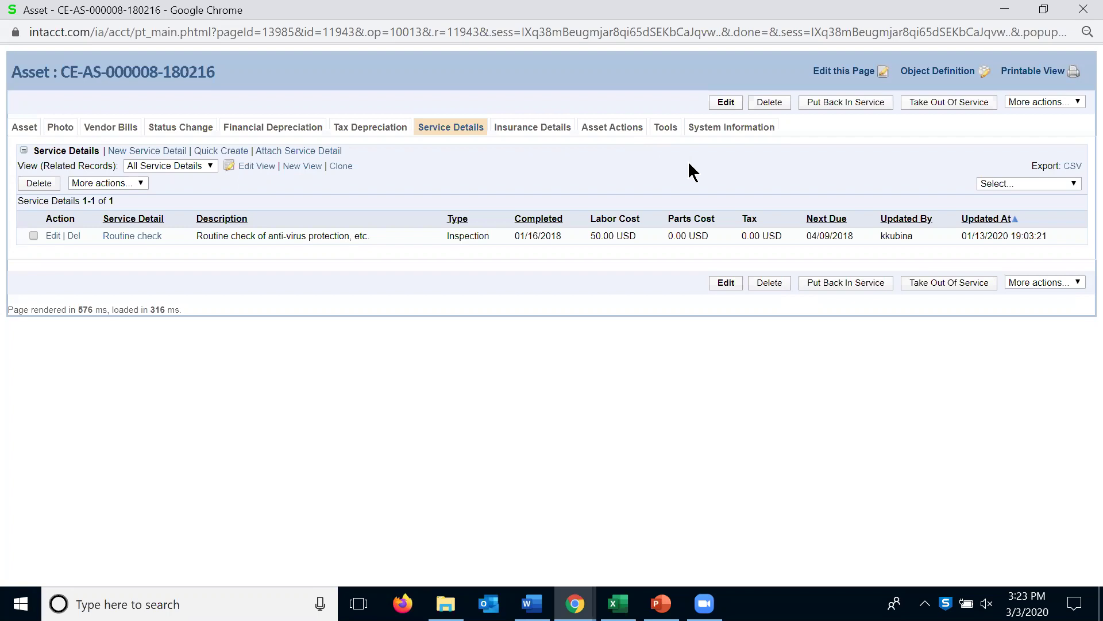
left_click(1082, 11)
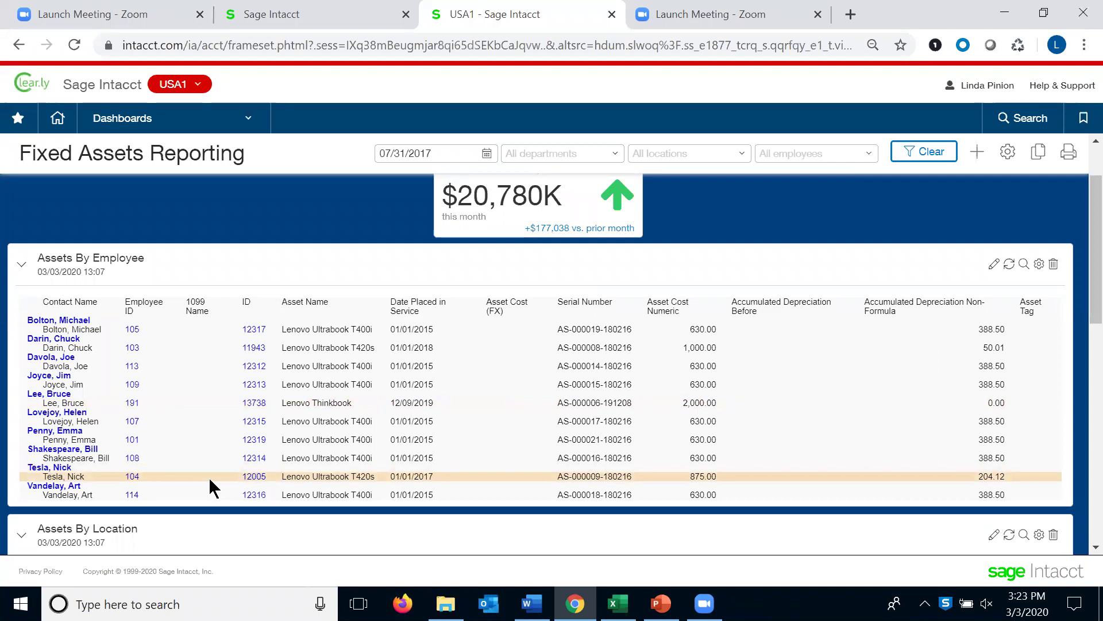
Open Boston asset 12313 from Assets By Location, review its general asset information and assignment, and close the record
scroll(209, 477, "down", 5)
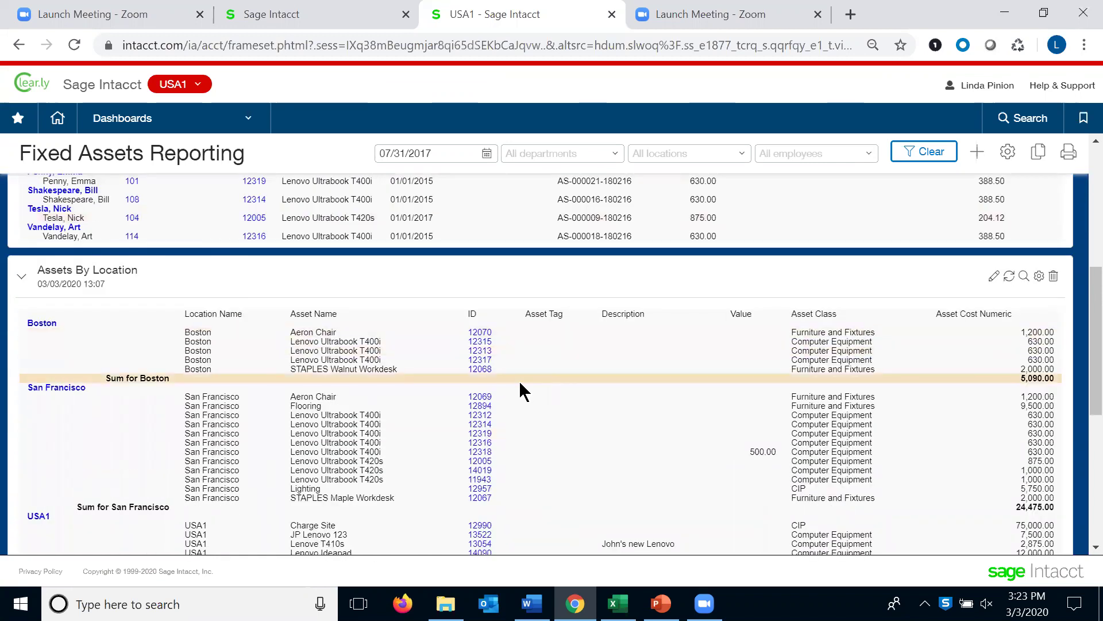
left_click(480, 350)
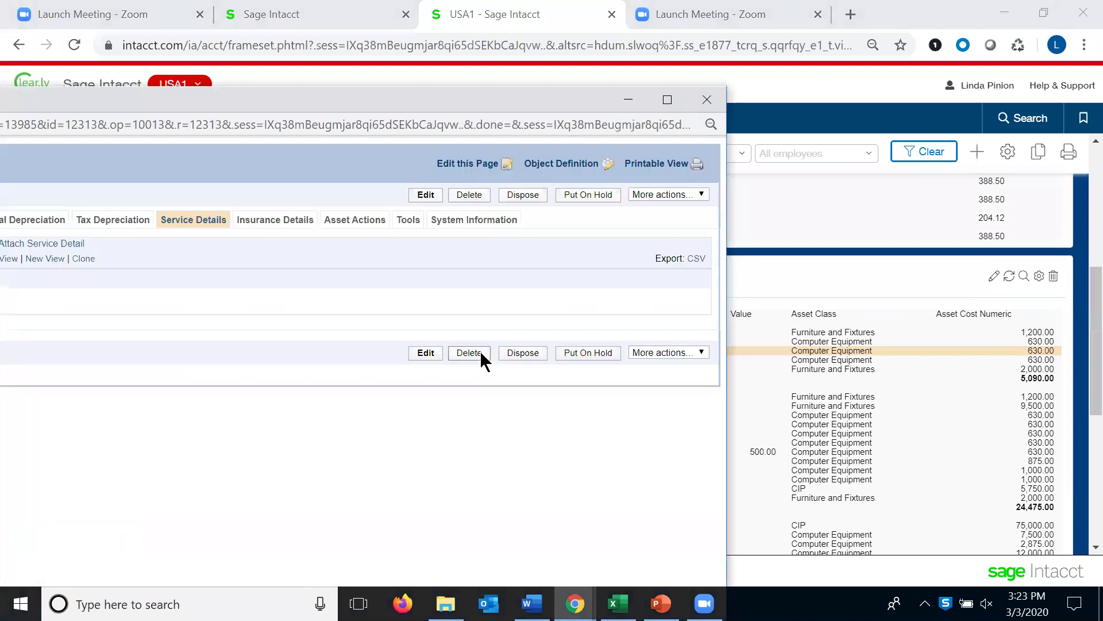
left_click(667, 100)
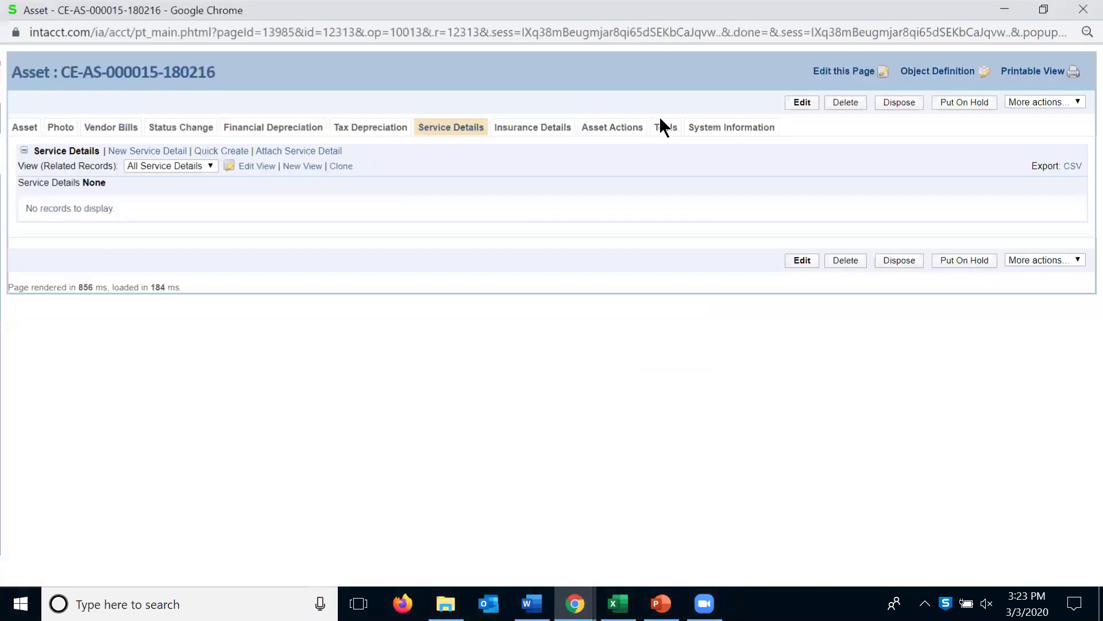
left_click(25, 129)
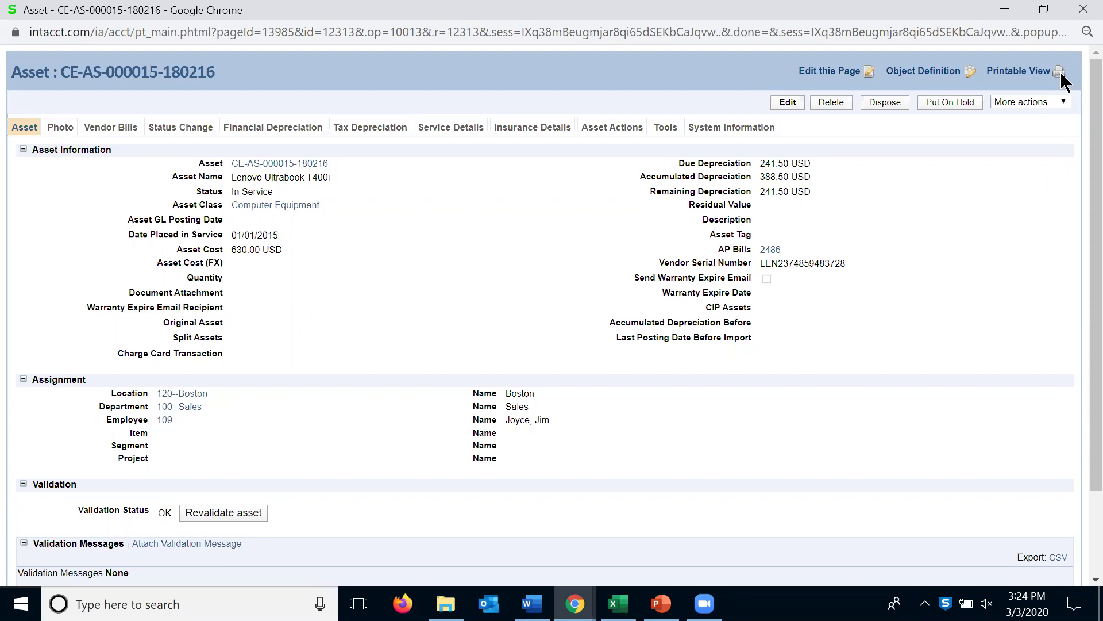
left_click(1080, 15)
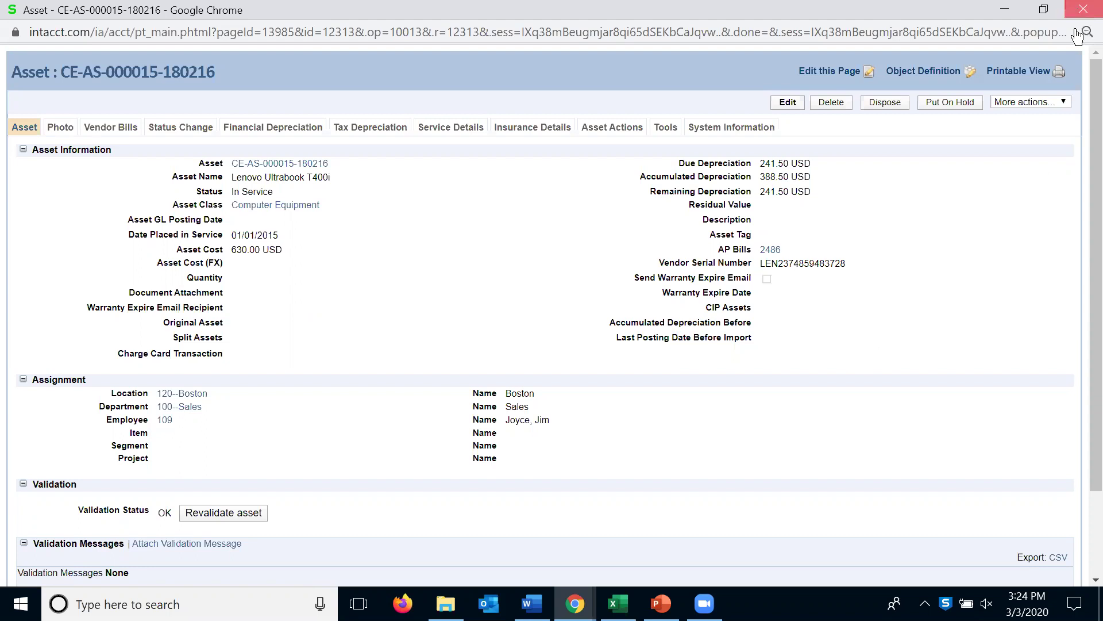
Review the Assets By Employee report again and open the list of CIPs in the Fixed Assets application
scroll(612, 467, "up", 3)
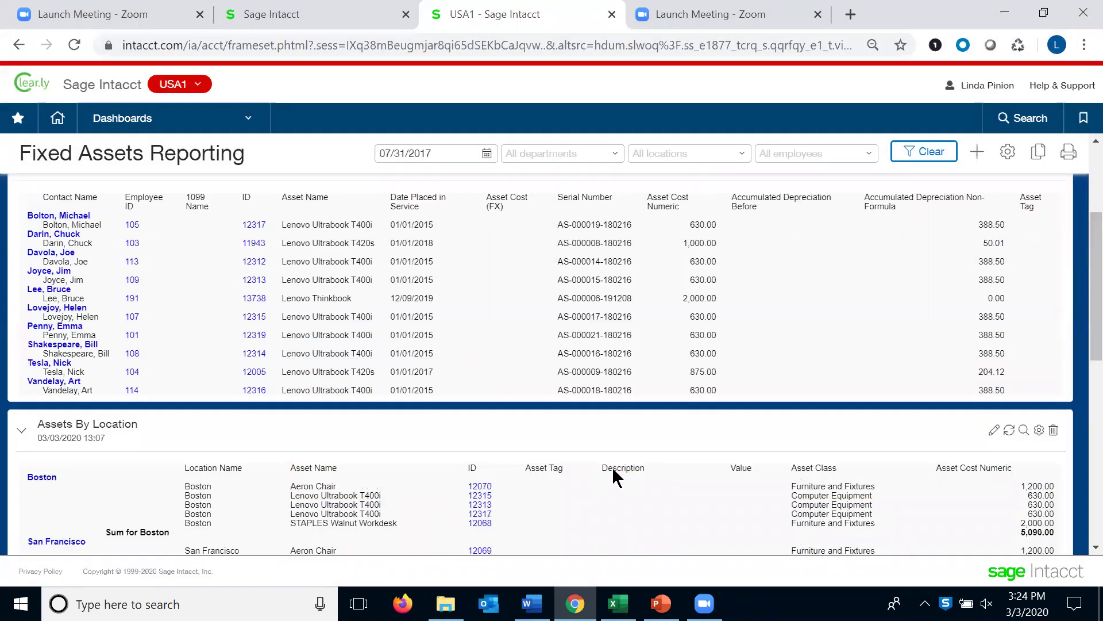
scroll(614, 474, "up", 2)
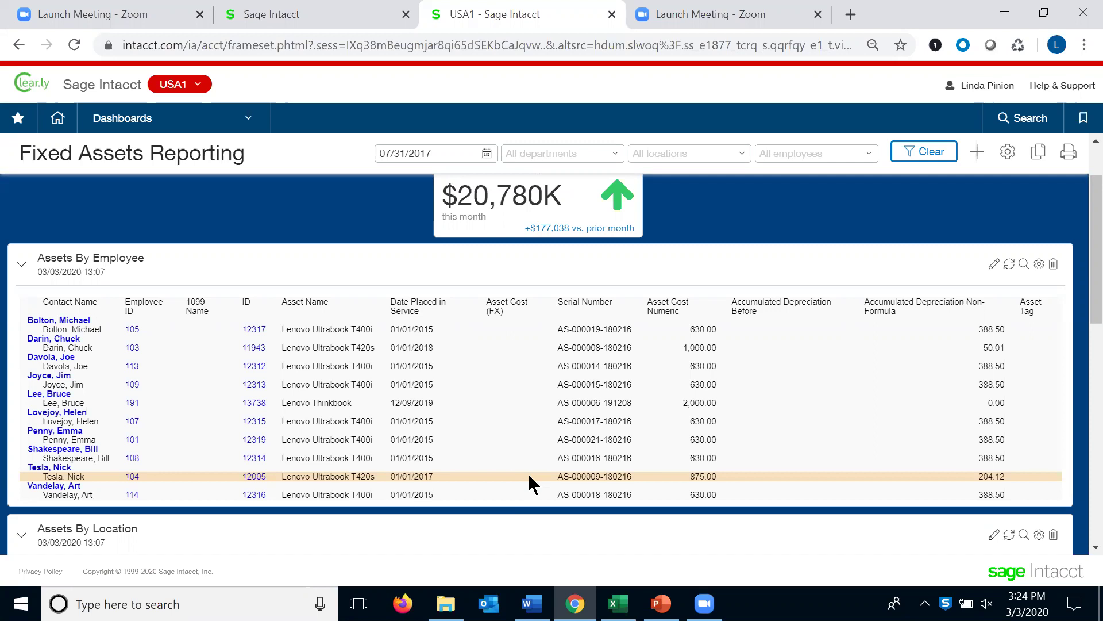
left_click(249, 120)
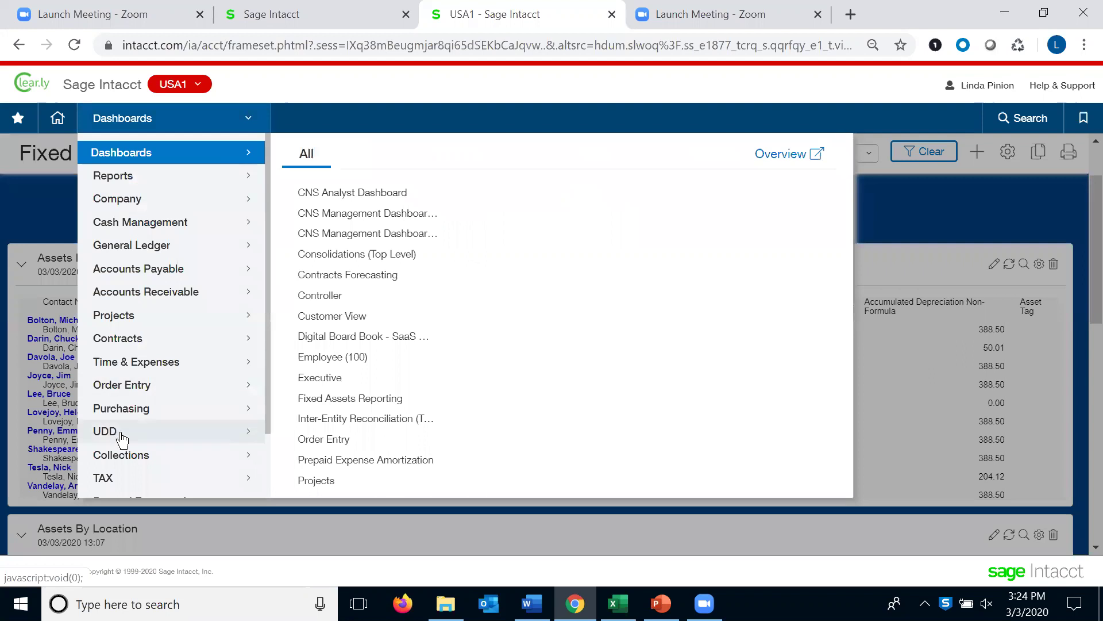
scroll(123, 433, "down", 2)
left_click(123, 451)
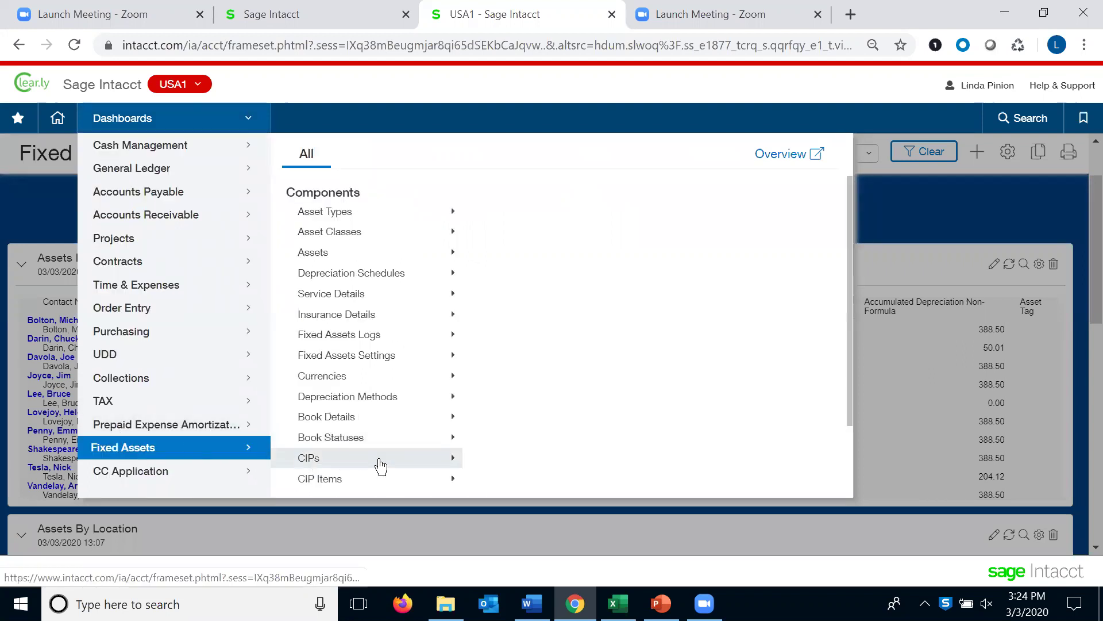
mouse_move(453, 462)
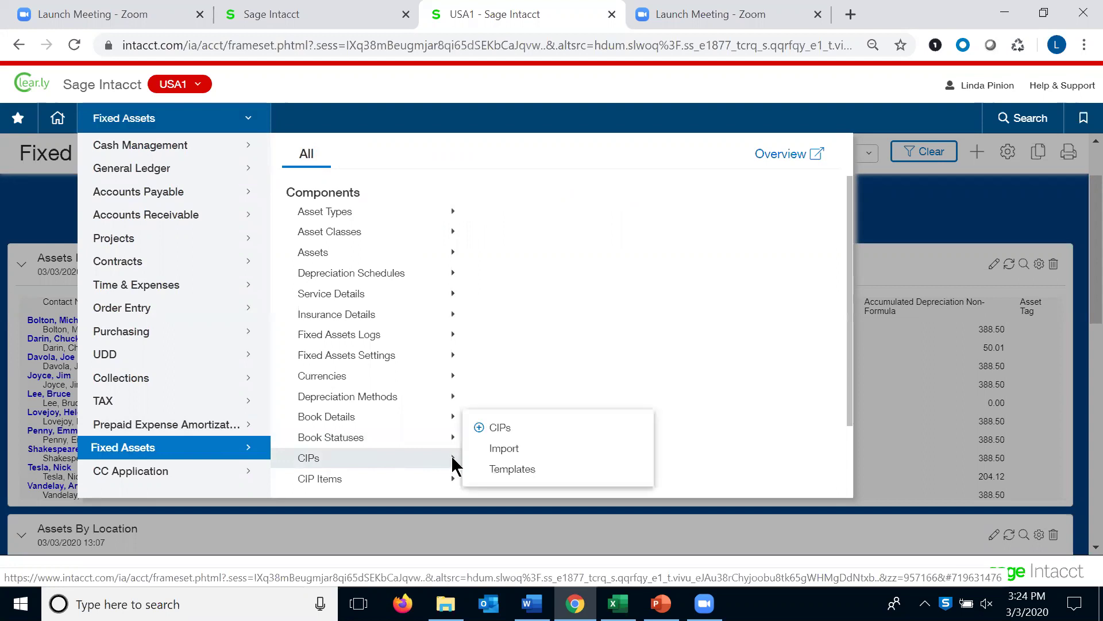
left_click(505, 427)
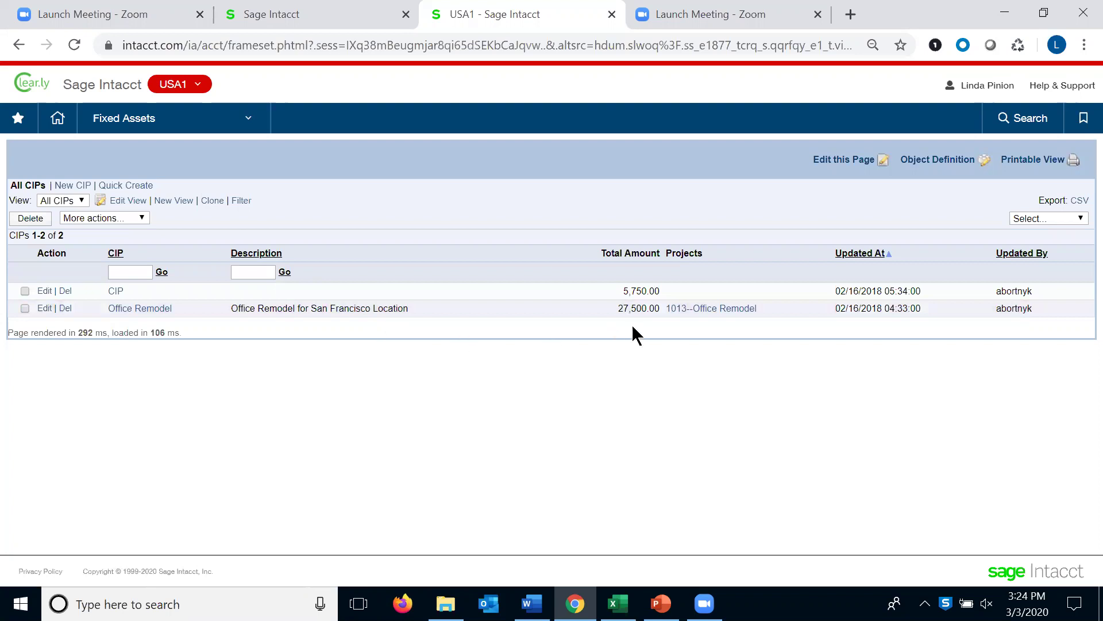
Open the list of CIP Assets in the Fixed Assets application
left_click(247, 118)
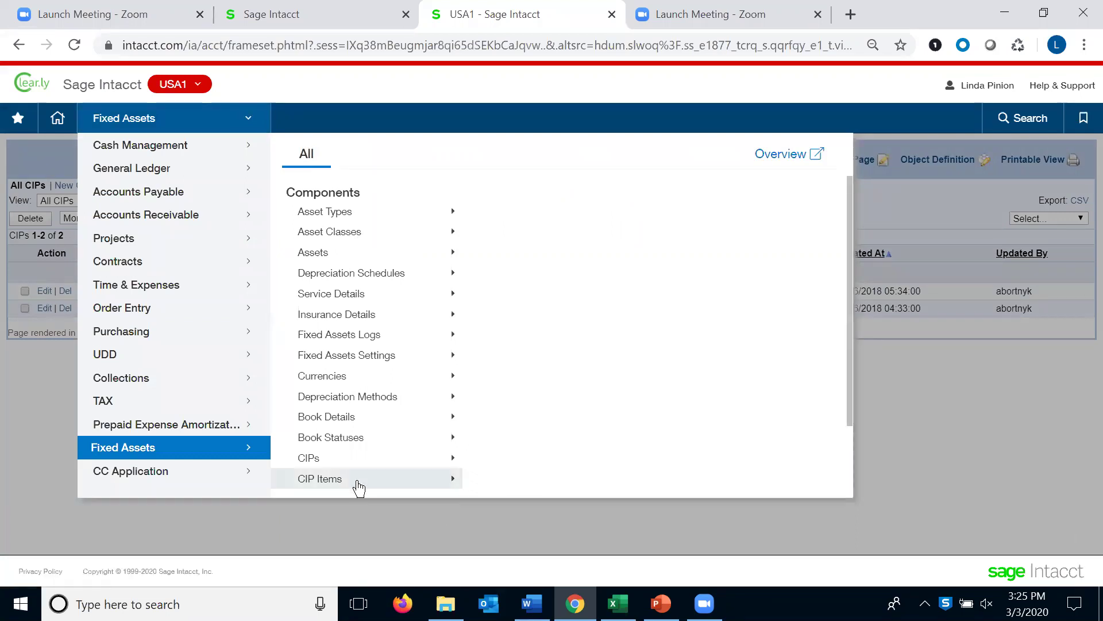
scroll(359, 487, "down", 1)
scroll(359, 487, "down", 2)
scroll(312, 433, "up", 3)
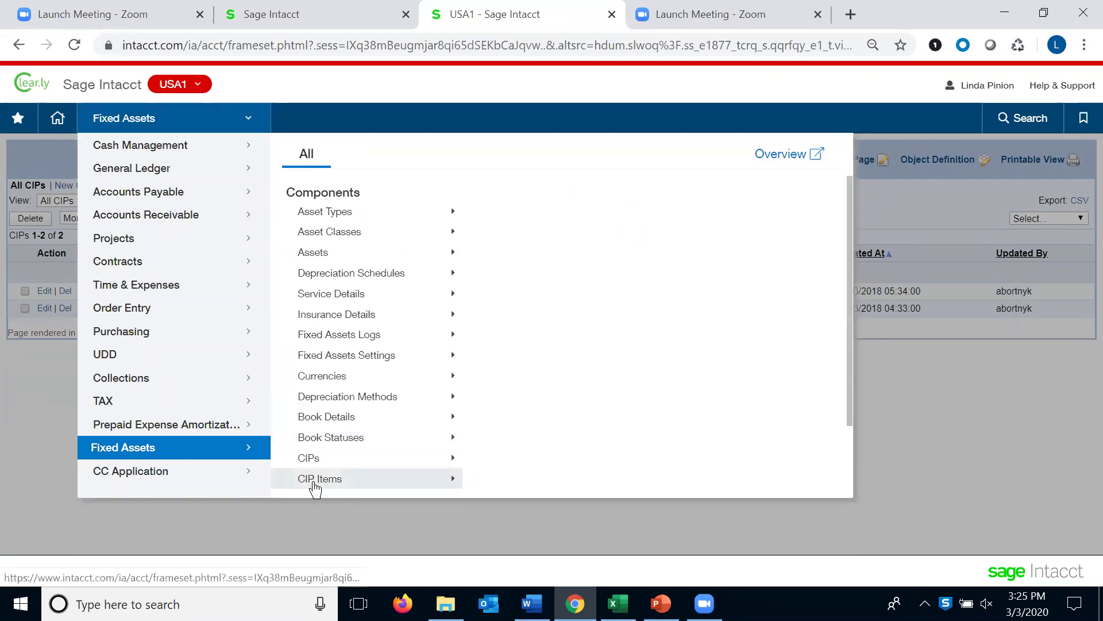
scroll(313, 485, "down", 3)
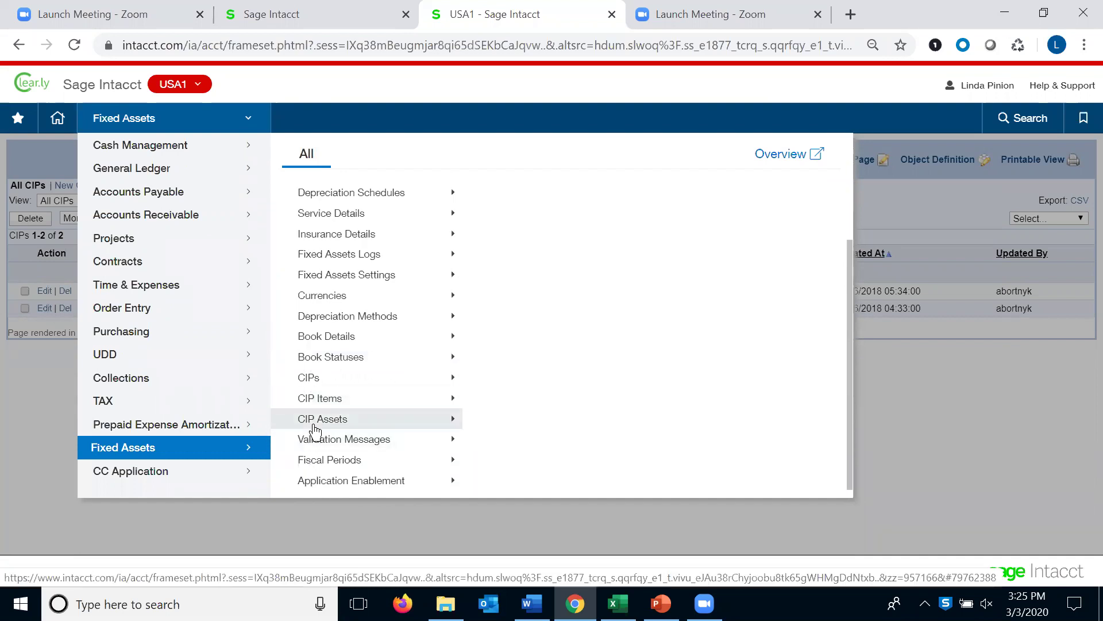
left_click(454, 419)
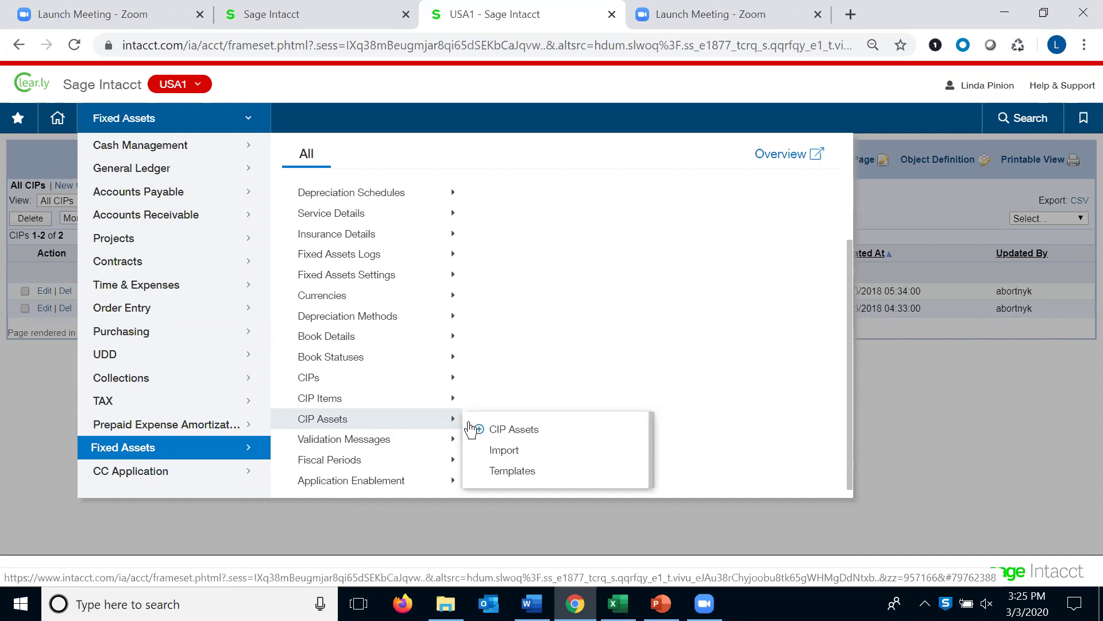
left_click(492, 434)
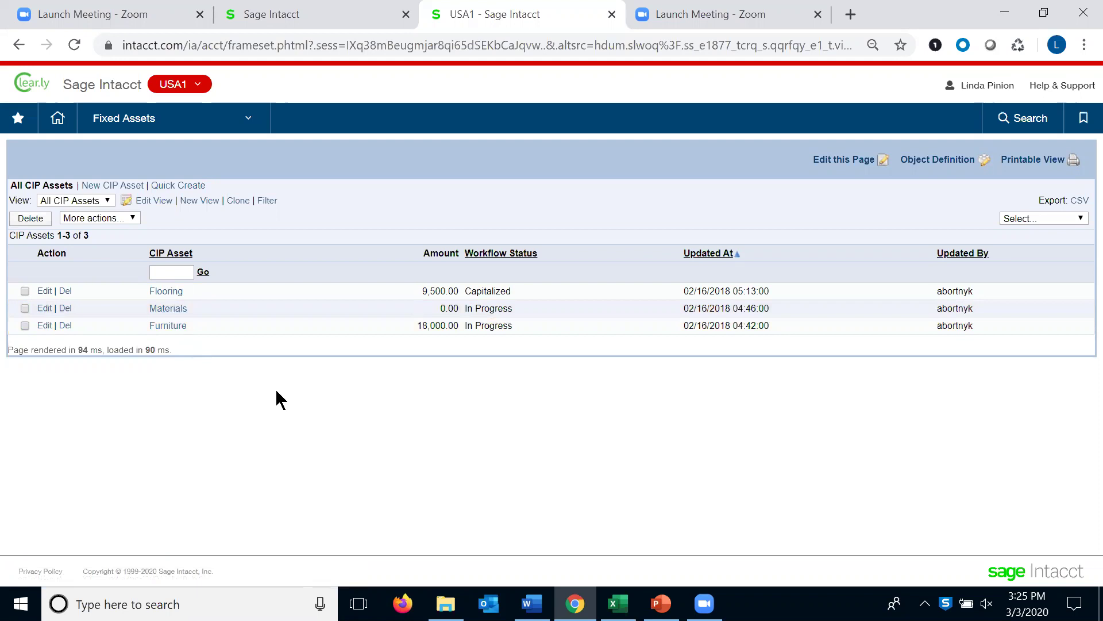
Return to the Fixed Assets Reporting dashboard and review its summary figures
left_click(249, 123)
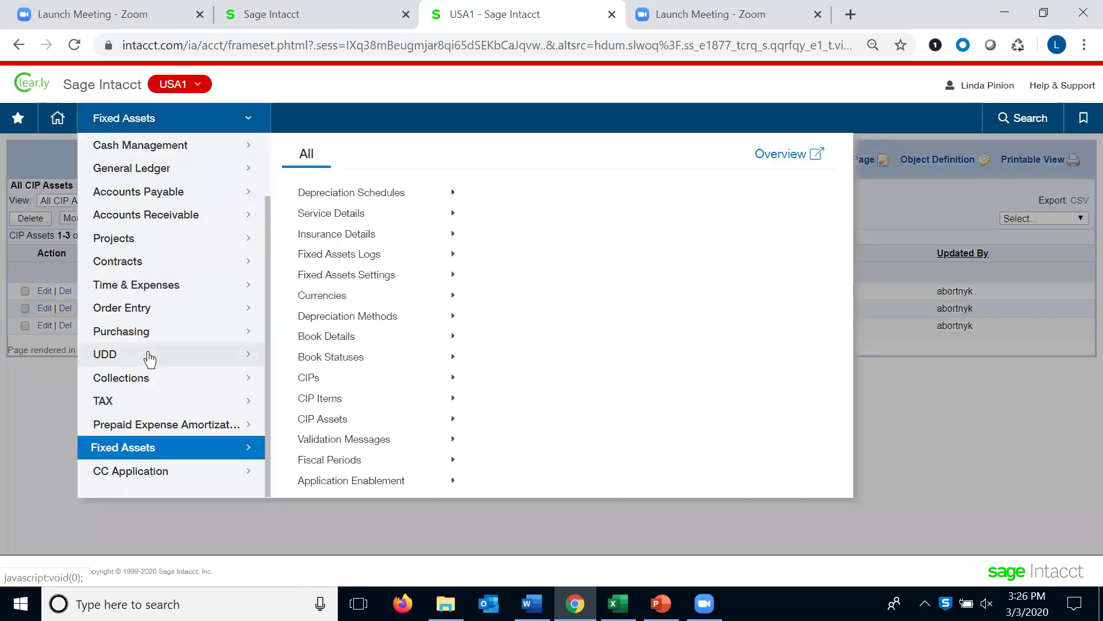
scroll(109, 141, "up", 2)
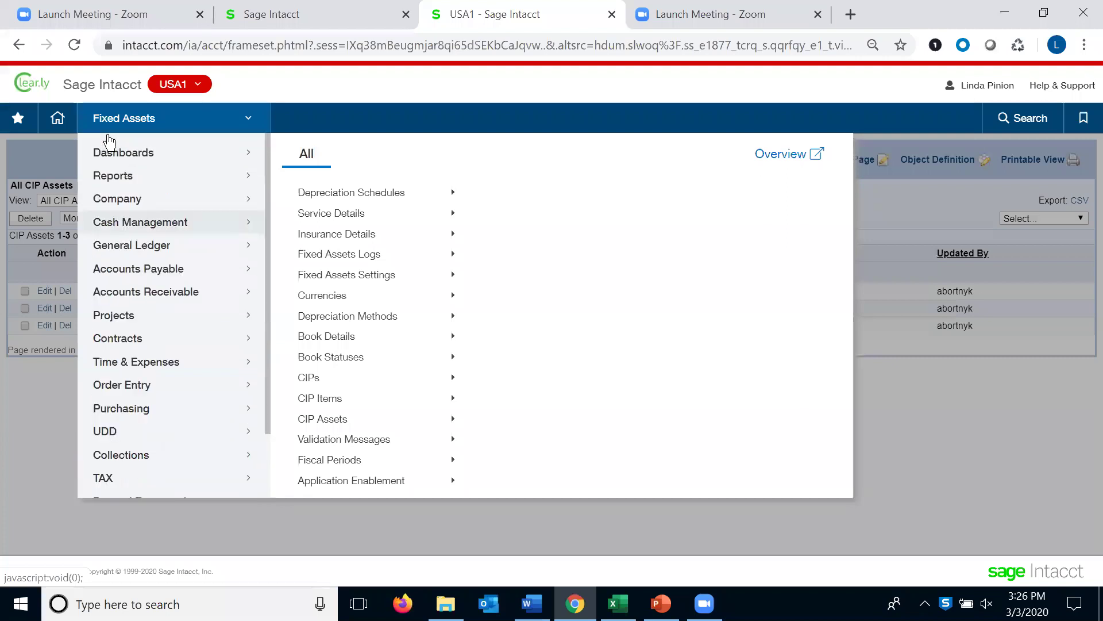
mouse_move(107, 152)
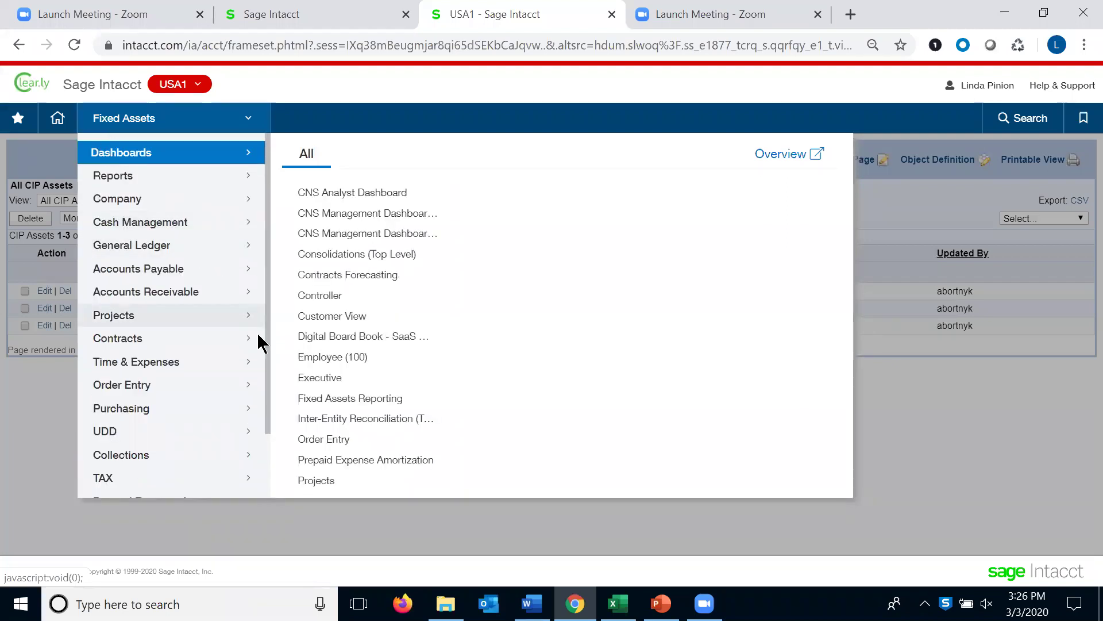
left_click(311, 402)
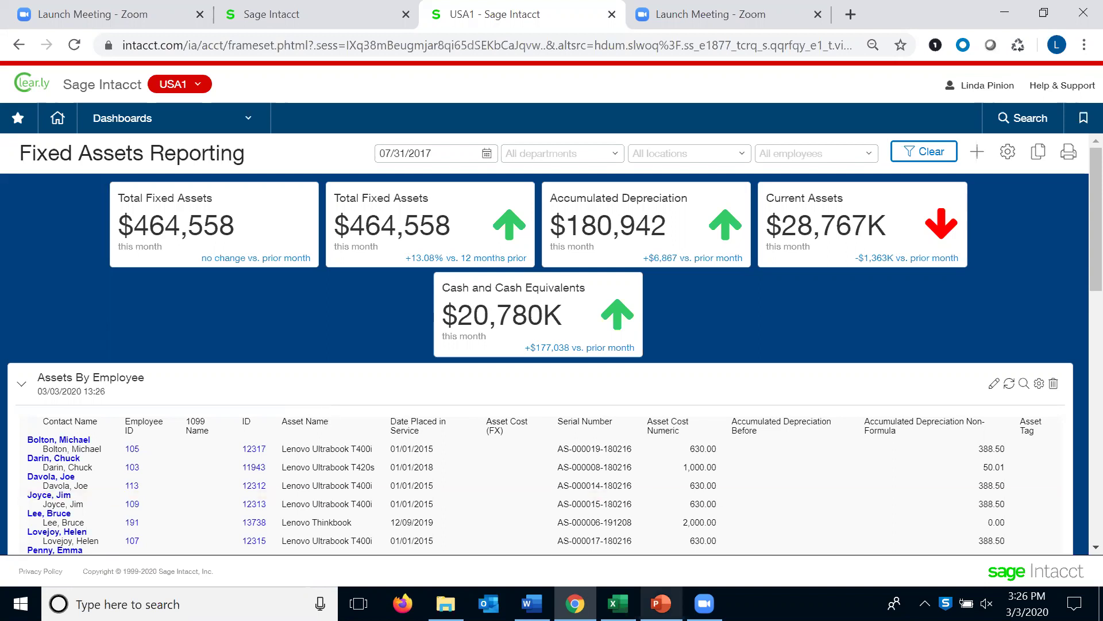
Switch to the Sage Intacct Fixed Assets 032020 presentation in PowerPoint, start the slide show from slide 5, and advance to the Summary slide
mouse_move(667, 602)
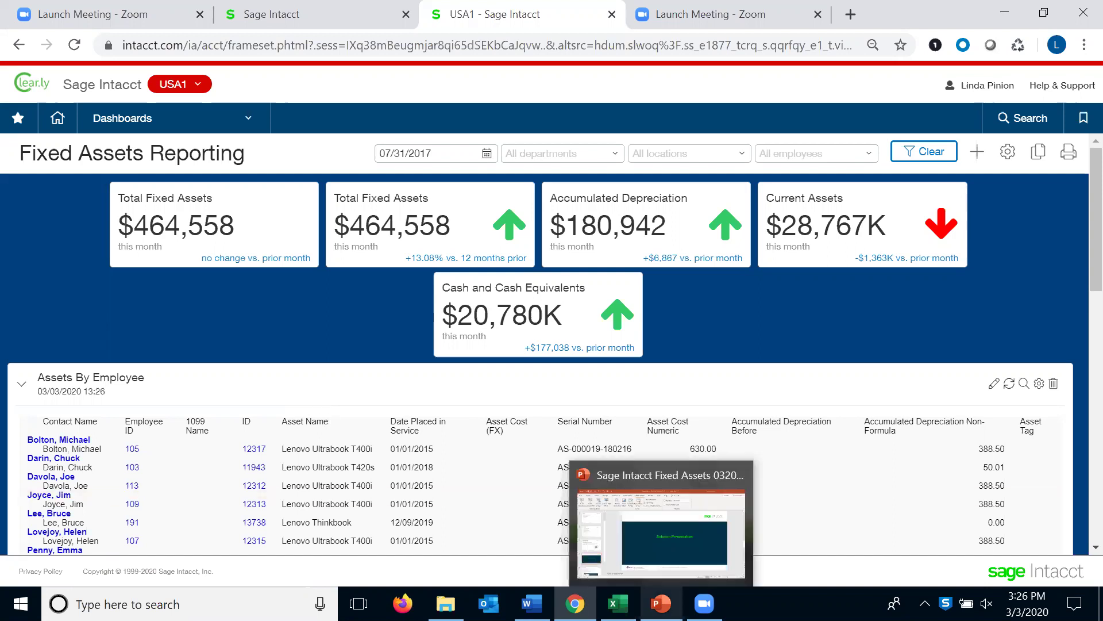
left_click(665, 545)
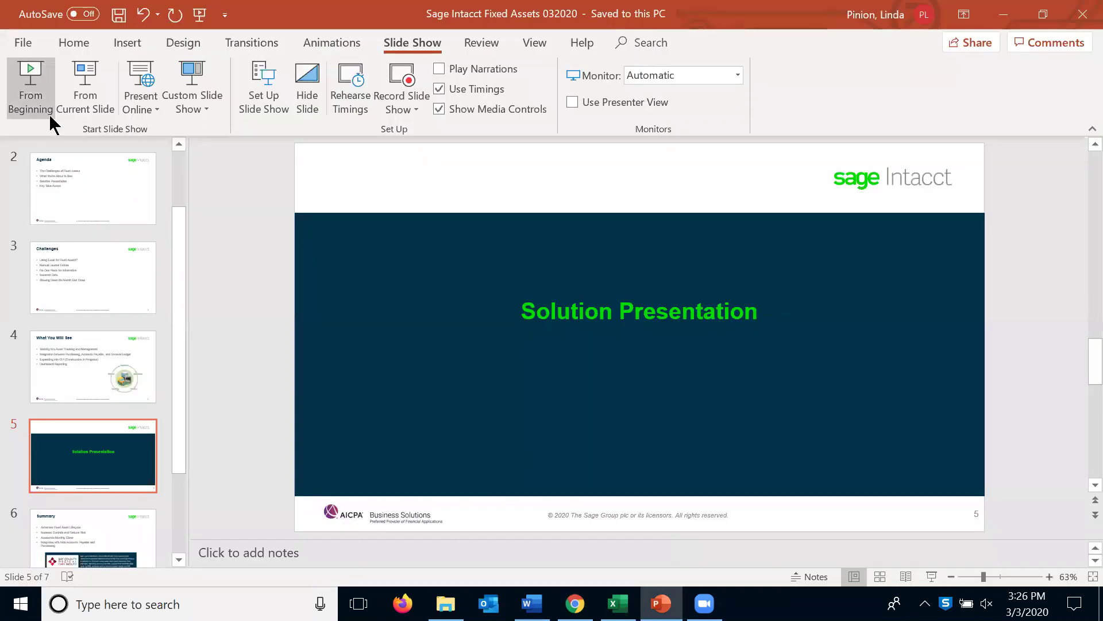
left_click(75, 95)
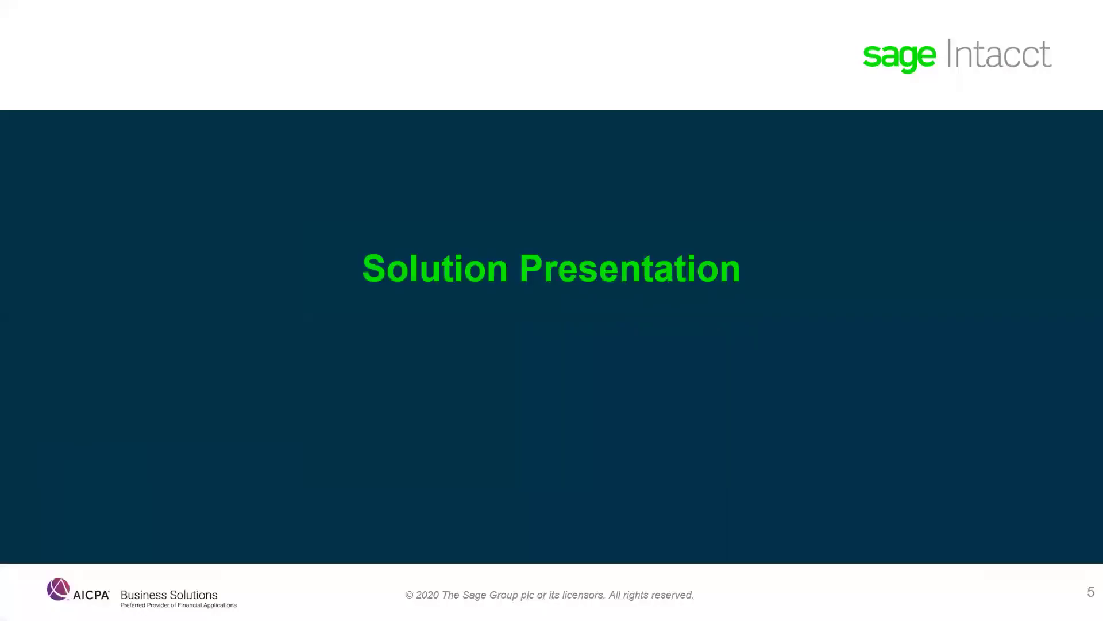
left_click(219, 371)
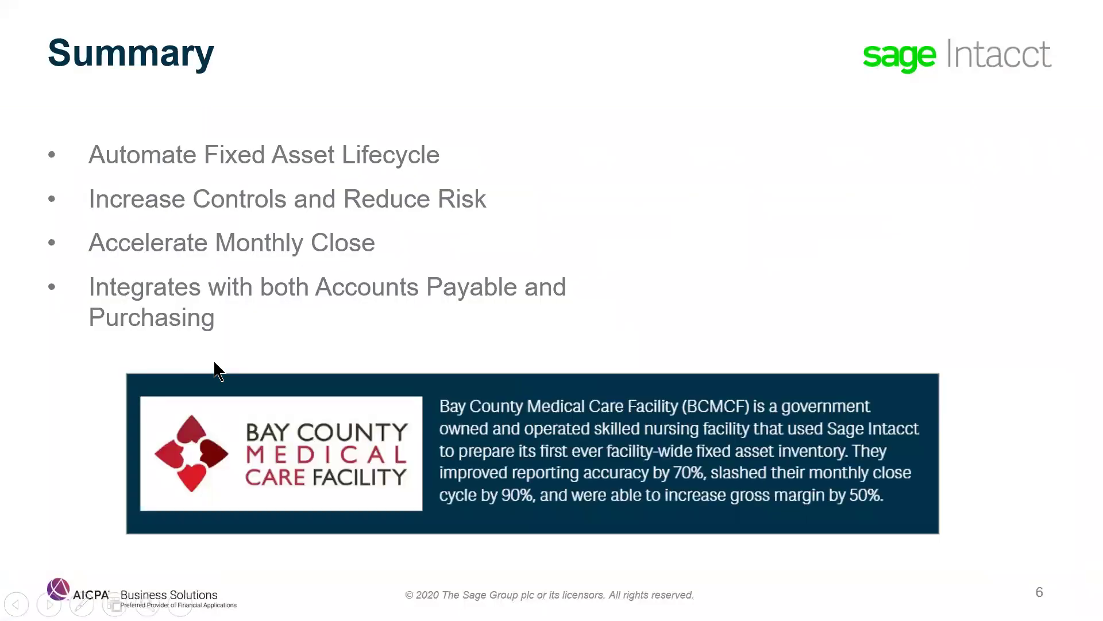